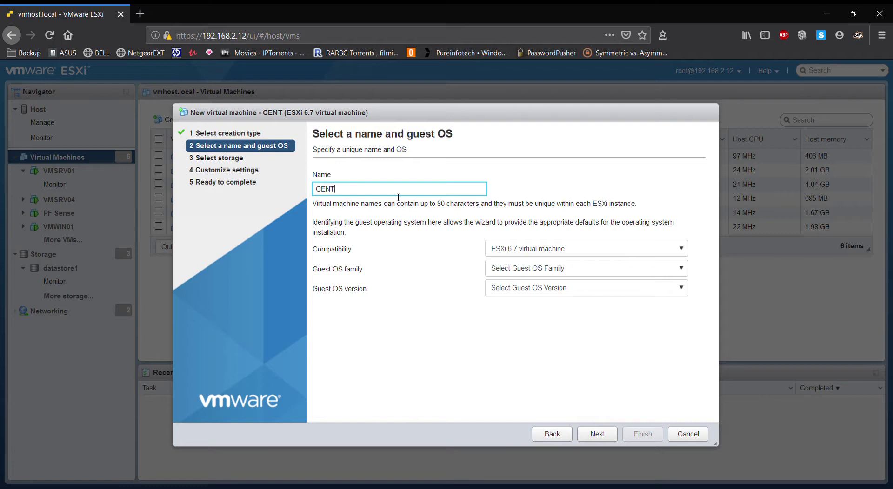
Name the new virtual machine CENTOS8 and set its guest OS to Linux, CentOS 8 (64-bit)
{"action": "type", "text": "OS8"}
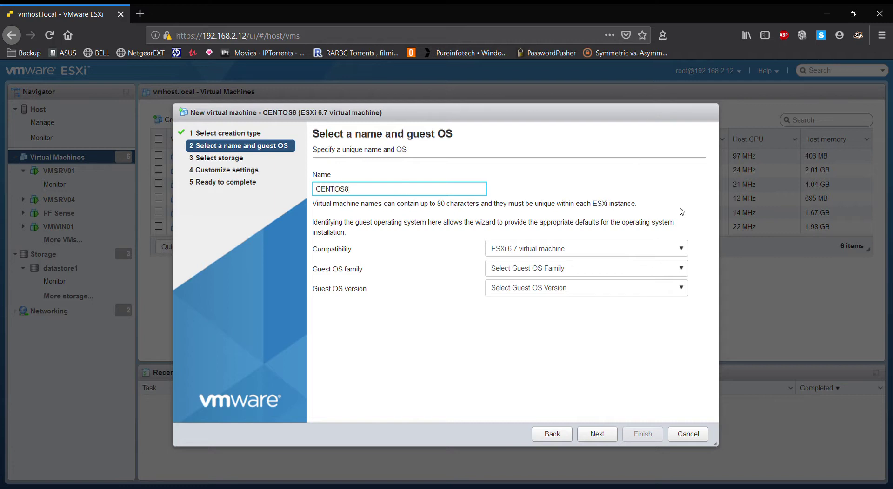
{"action": "left_click", "coordinate": [615, 264]}
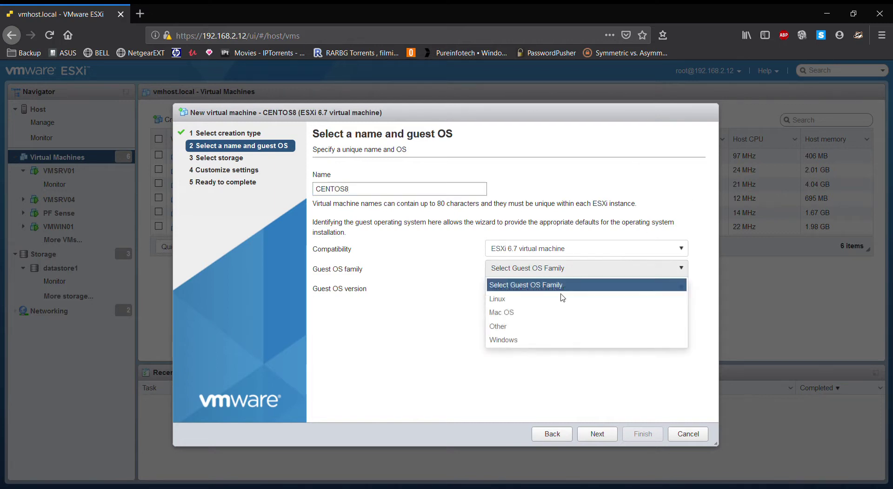
{"action": "left_click", "coordinate": [510, 298]}
{"action": "scroll", "coordinate": [535, 334], "scroll_direction": "down", "scroll_amount": 4}
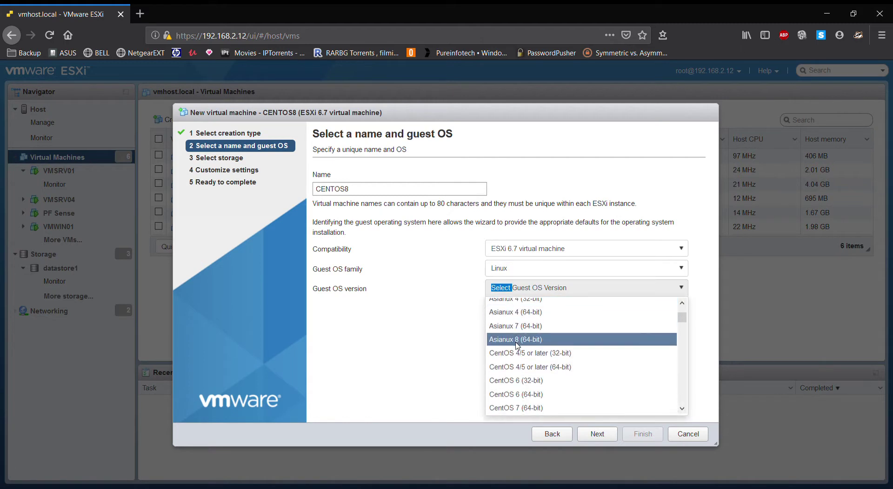
{"action": "left_click", "coordinate": [550, 326]}
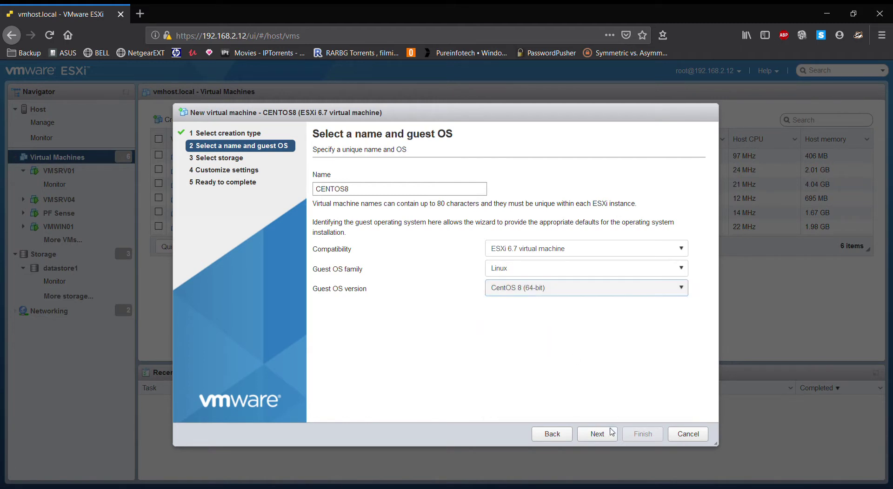
{"action": "left_click", "coordinate": [595, 432]}
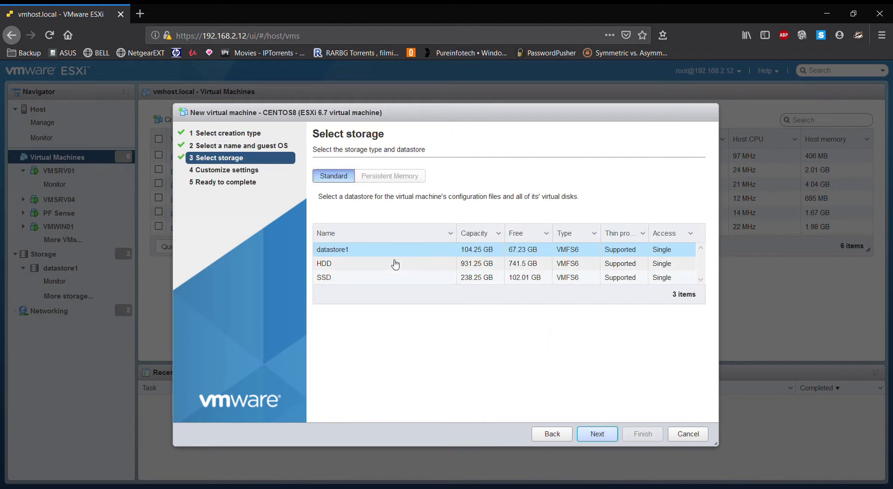
Place the virtual machine on the SSD datastore and give it a 40 GB hard disk and 2 CPUs
{"action": "left_click", "coordinate": [396, 278]}
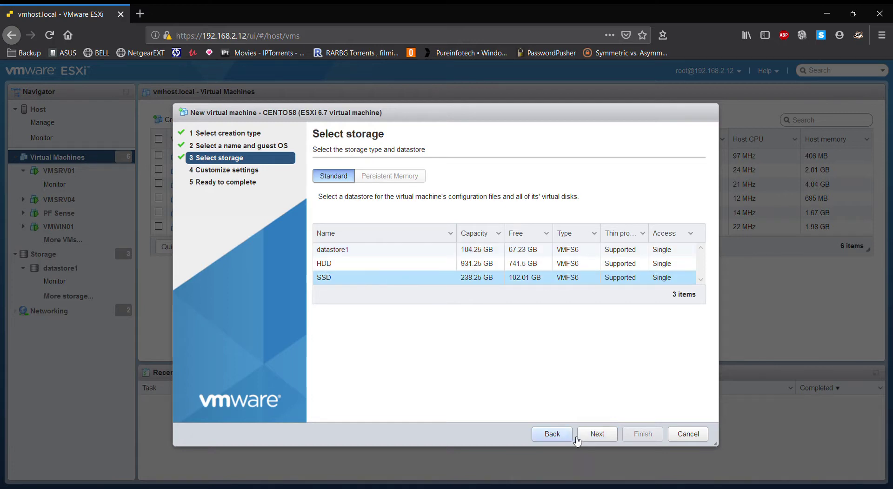
{"action": "left_click", "coordinate": [596, 434]}
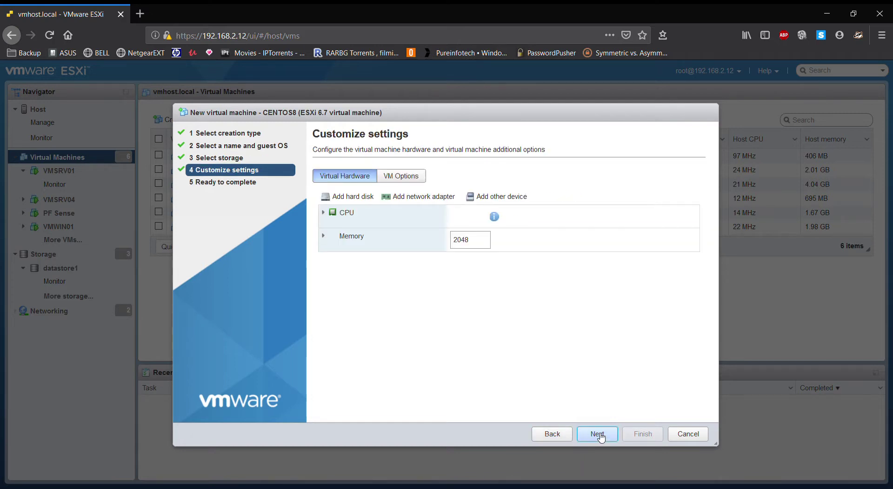
{"action": "left_click", "coordinate": [476, 270]}
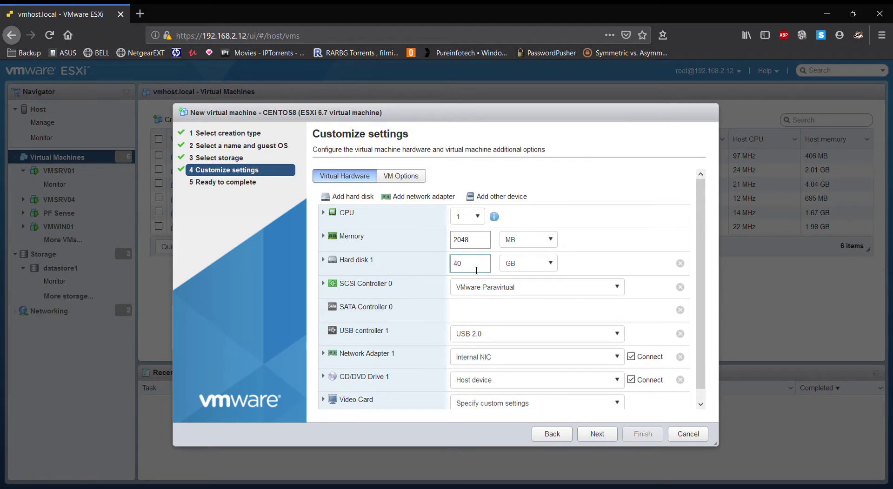
{"action": "type", "text": "40"}
{"action": "left_click", "coordinate": [468, 216]}
{"action": "left_click", "coordinate": [471, 242]}
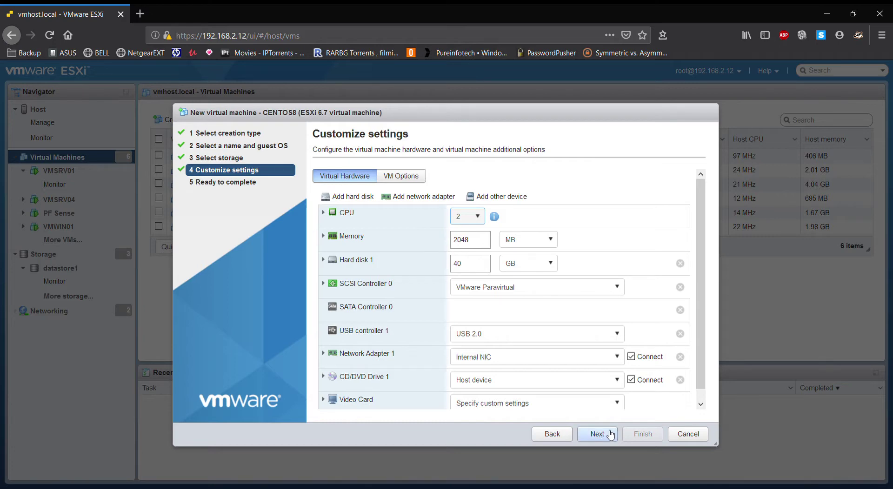
Back CD/DVD Drive 1 with the datastore ISO file CentOS-8-x86_64-1905-dvd1.iso from the ISO folder on datastore1
{"action": "scroll", "coordinate": [536, 370], "scroll_direction": "down", "scroll_amount": 1}
{"action": "left_click", "coordinate": [536, 370]}
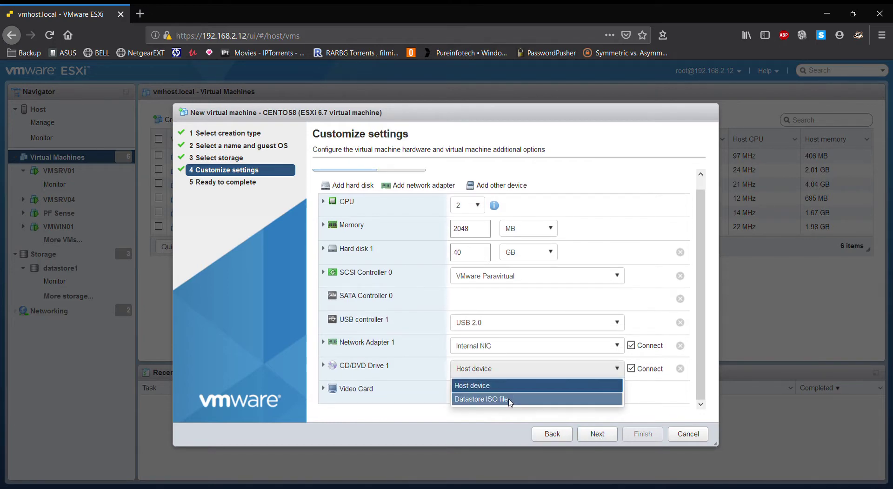
{"action": "left_click", "coordinate": [512, 398]}
{"action": "left_click", "coordinate": [389, 190]}
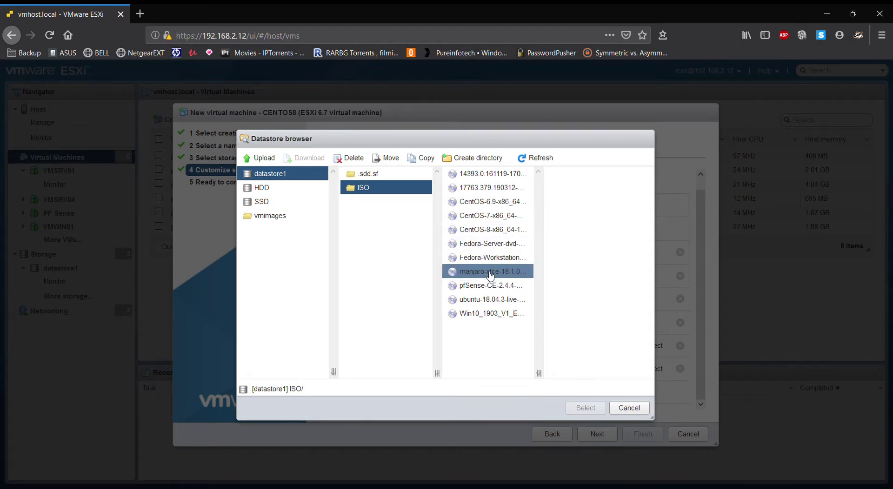
{"action": "left_click", "coordinate": [488, 233]}
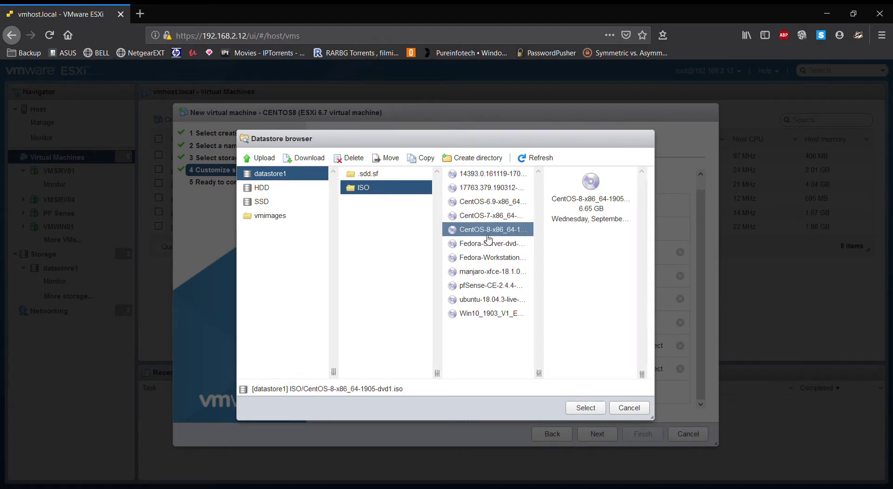
{"action": "left_click", "coordinate": [597, 408]}
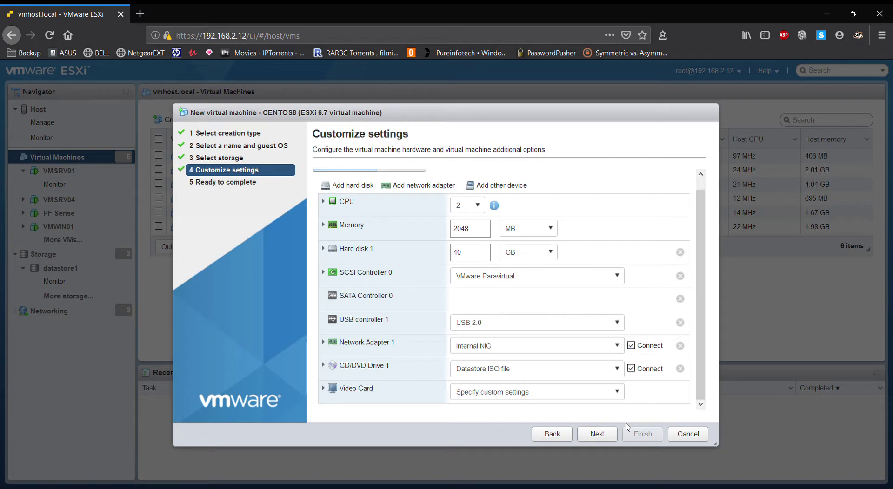
Review the configuration summary and finish creating the CENTOS8 virtual machine
{"action": "left_click", "coordinate": [597, 434]}
{"action": "scroll", "coordinate": [608, 346], "scroll_direction": "down", "scroll_amount": 3}
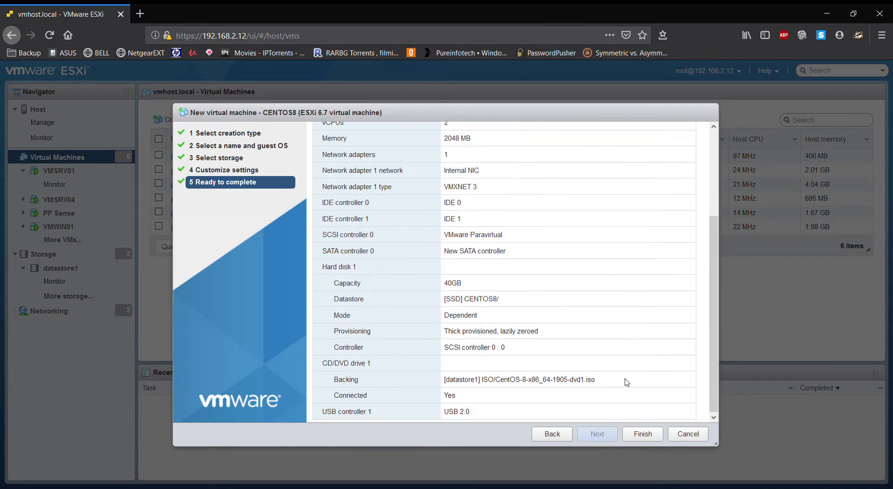
{"action": "left_click", "coordinate": [642, 433]}
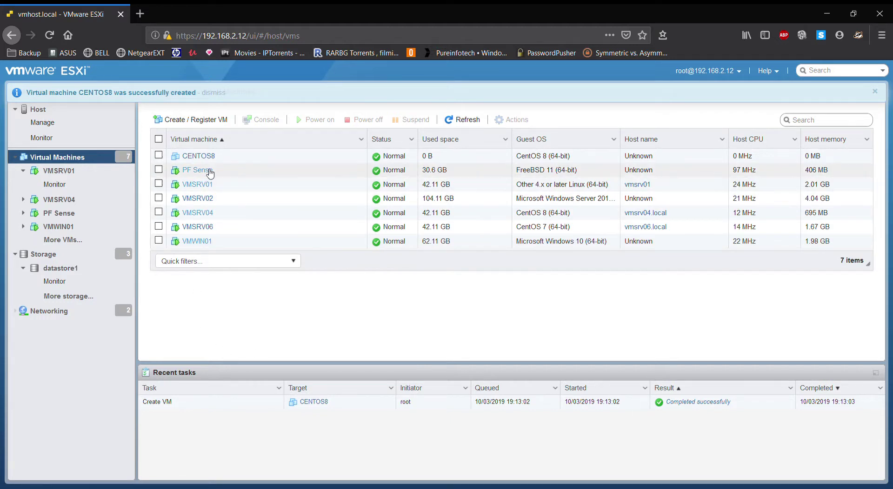
Power on the CENTOS8 virtual machine and open its console
{"action": "left_click", "coordinate": [269, 157]}
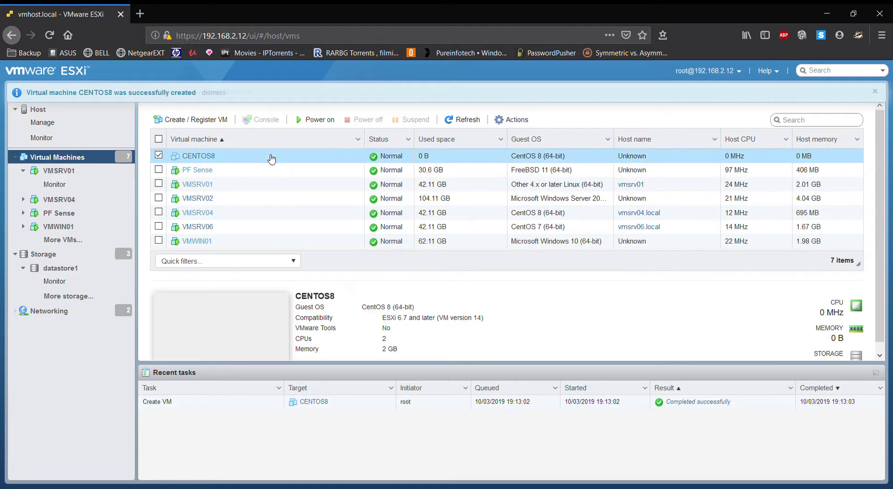
{"action": "left_click", "coordinate": [322, 121]}
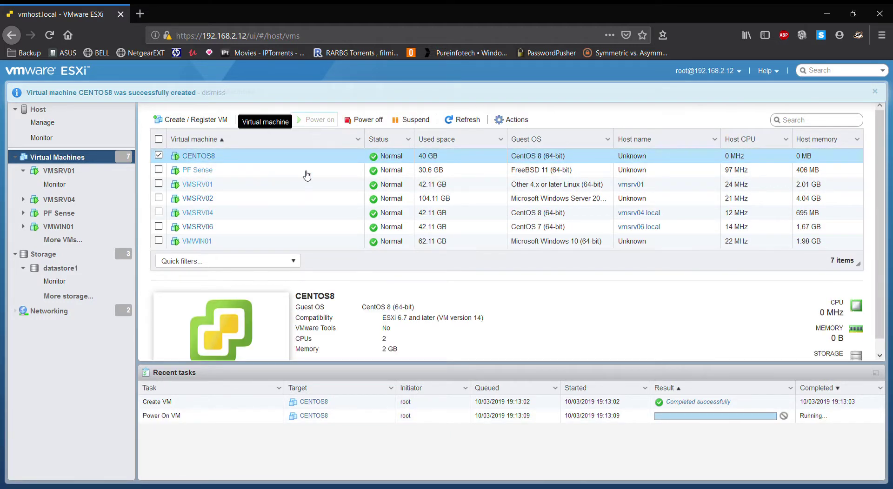
{"action": "left_click", "coordinate": [263, 332]}
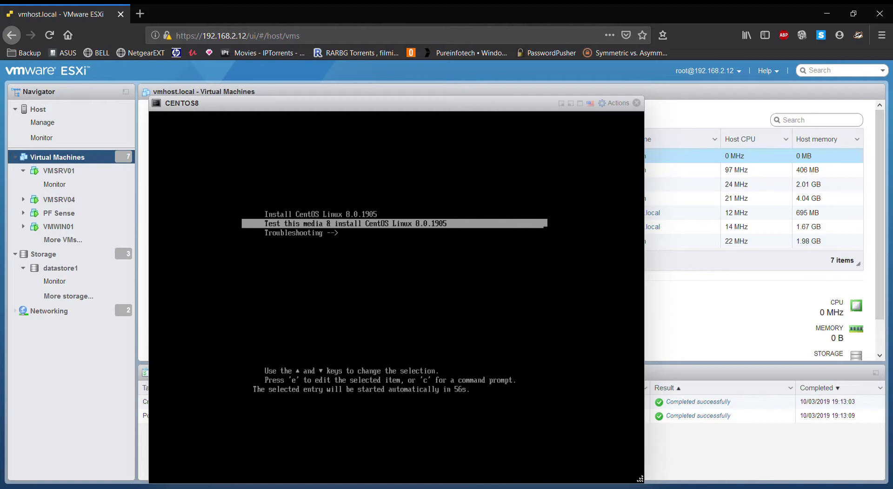
Boot the Install CentOS Linux 8.0.1905 entry and continue with English (Canada) as the installation language
{"action": "key", "text": "Up"}
{"action": "key", "text": "Return"}
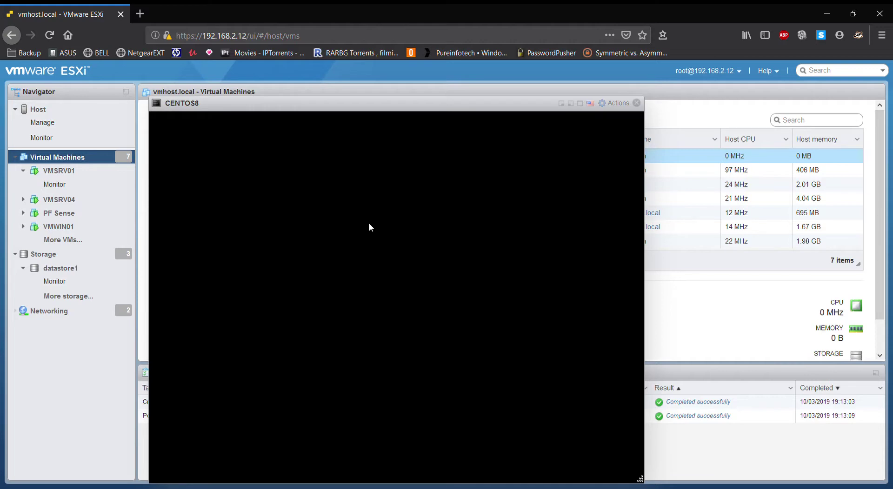
{"action": "left_click_drag", "start_coordinate": [428, 104], "coordinate": [449, 45]}
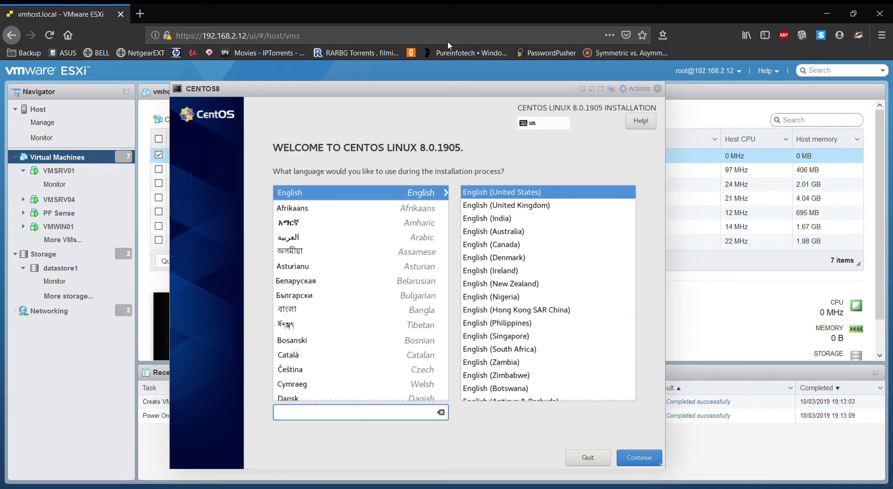
{"action": "left_click", "coordinate": [523, 245]}
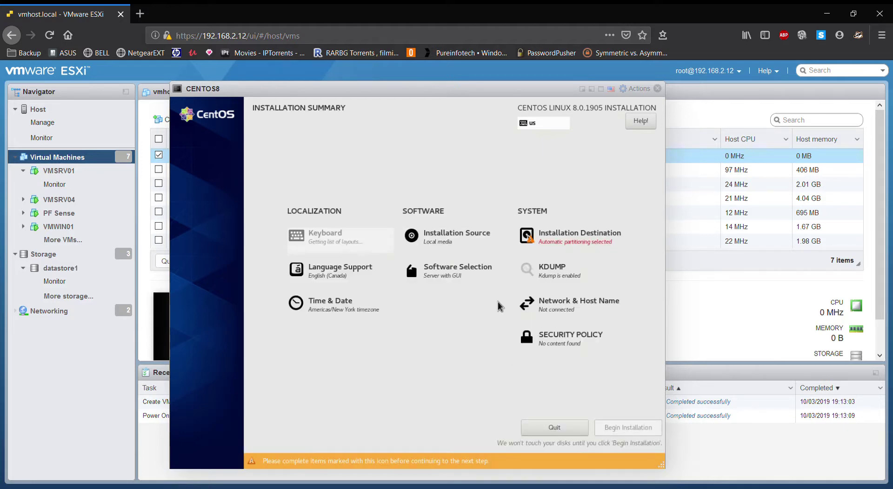
Accept the VMware virtual disk with automatic partitioning as installation destination and turn on the Ethernet (ens192) connection
{"action": "left_click", "coordinate": [602, 235]}
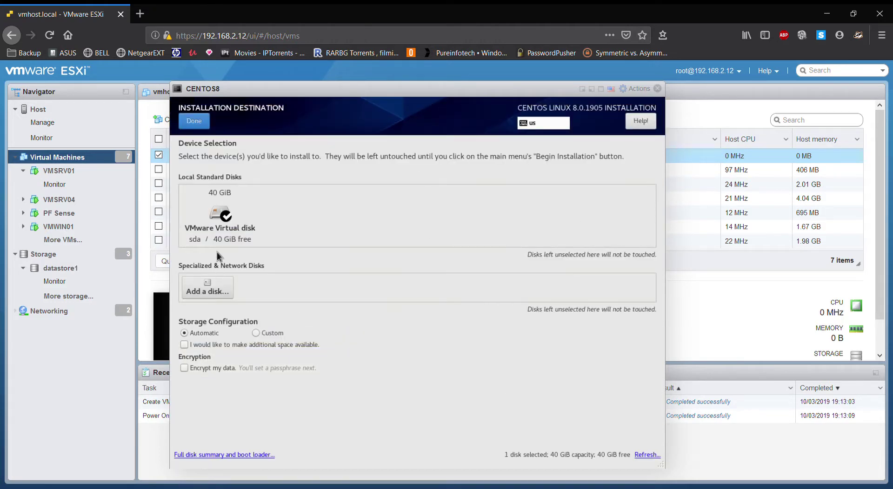
{"action": "left_click", "coordinate": [194, 121]}
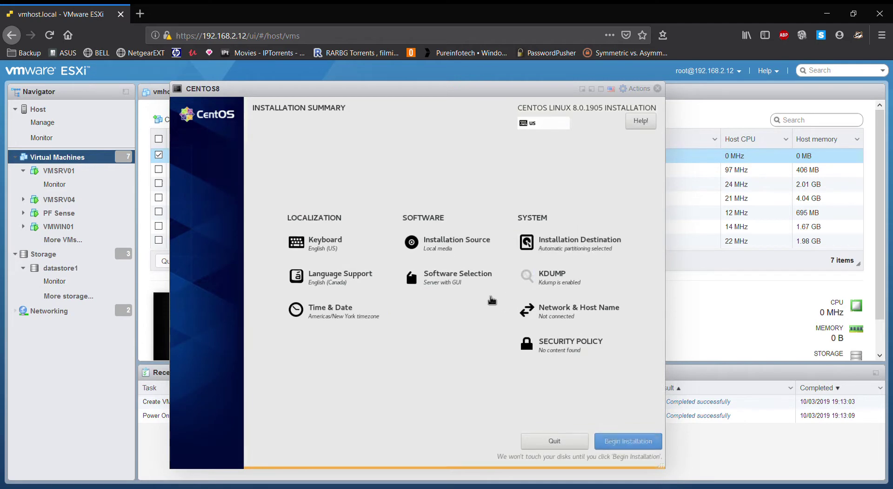
{"action": "left_click", "coordinate": [564, 317]}
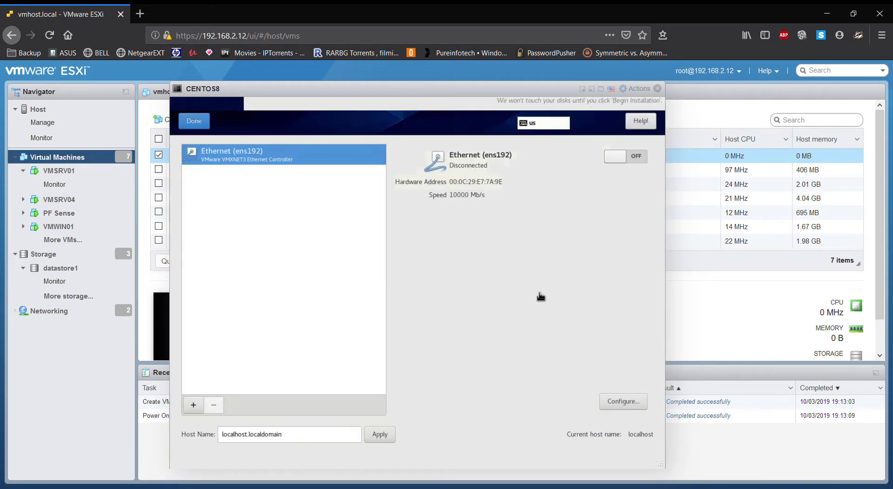
{"action": "left_click", "coordinate": [618, 159]}
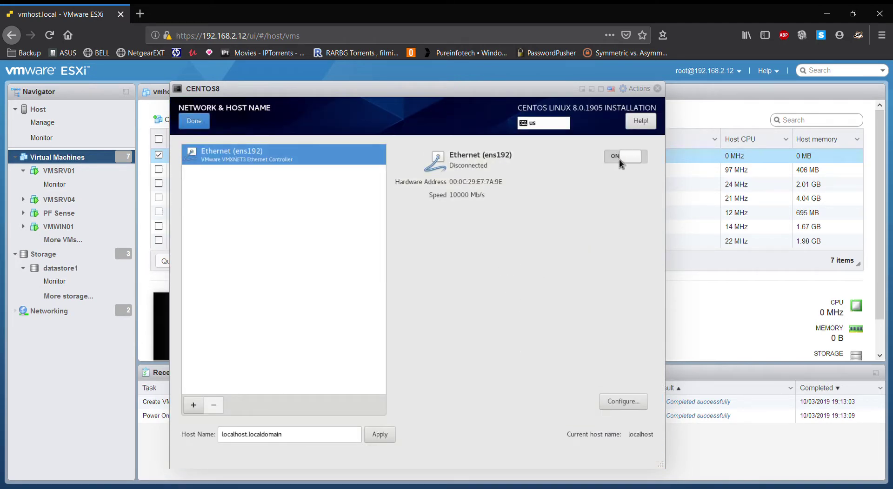
{"action": "left_click", "coordinate": [204, 122]}
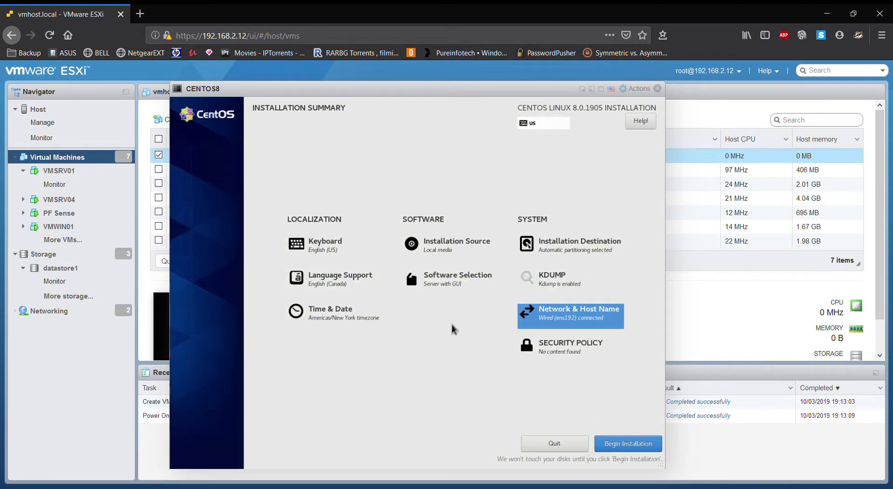
Set the software selection's base environment to Minimal Install
{"action": "left_click", "coordinate": [434, 284]}
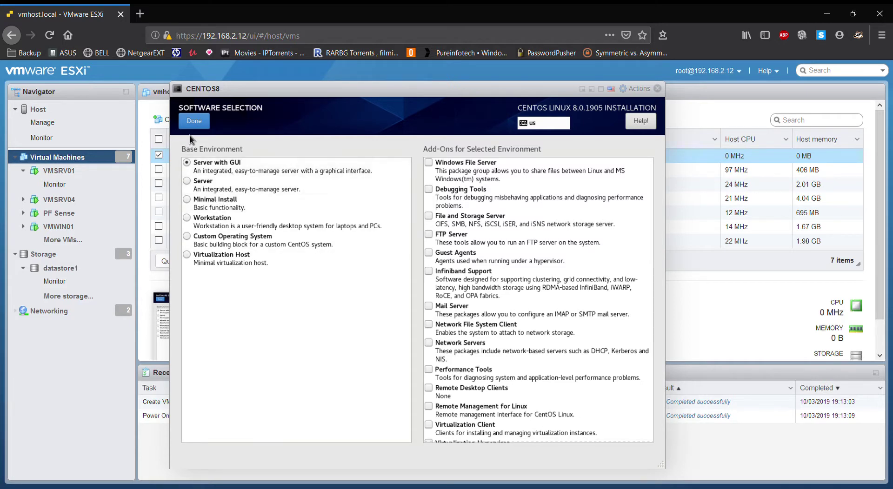
{"action": "left_click", "coordinate": [221, 205]}
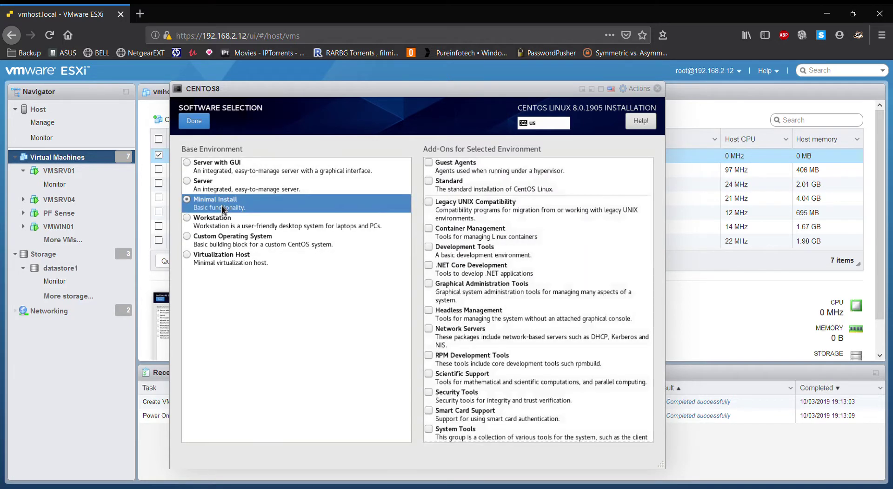
{"action": "left_click", "coordinate": [200, 126]}
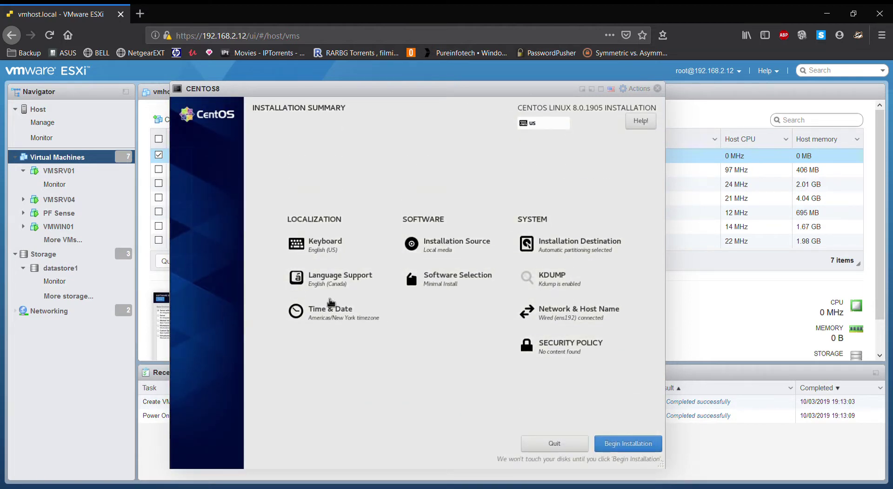
Set the time zone to Americas/Toronto on the map and begin the installation
{"action": "left_click", "coordinate": [333, 318]}
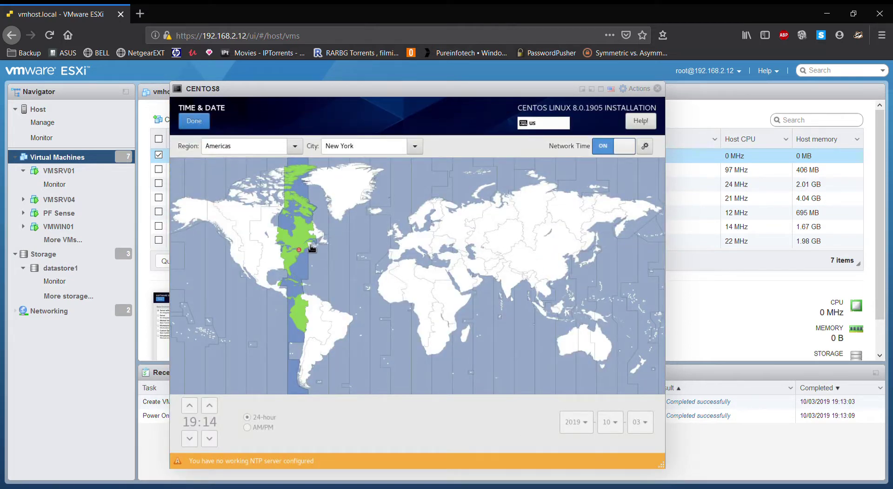
{"action": "left_click", "coordinate": [297, 244]}
{"action": "left_click", "coordinate": [194, 120]}
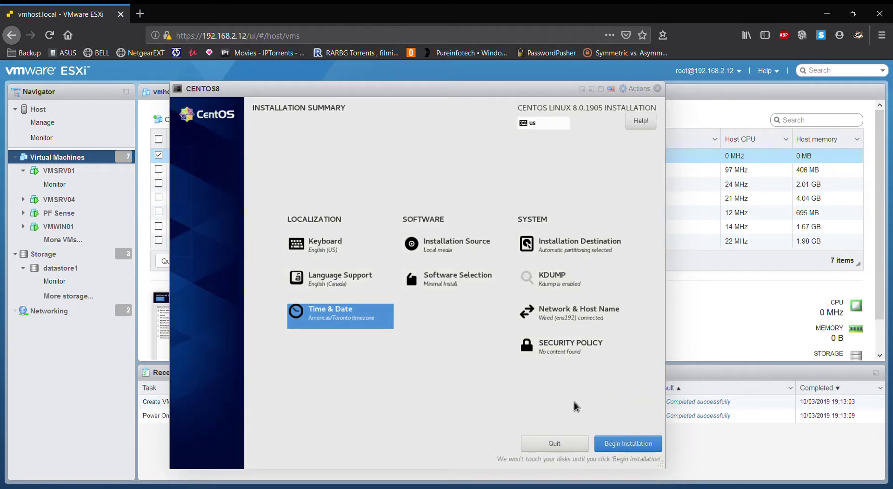
{"action": "left_click", "coordinate": [630, 444]}
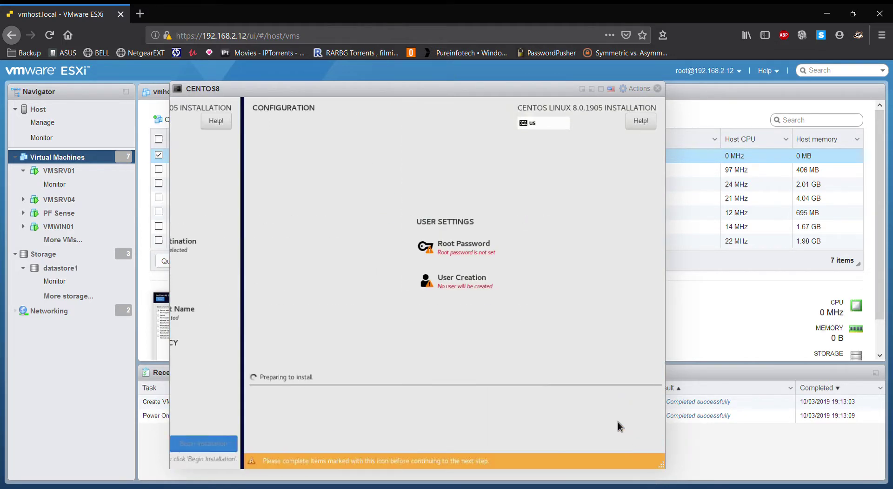
Set the root password for the installation, entering the same password in the confirmation field
{"action": "left_click", "coordinate": [456, 253]}
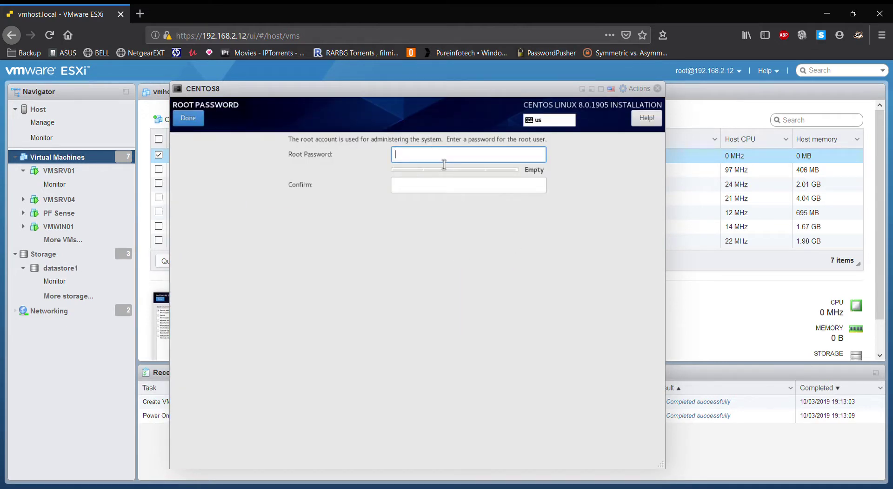
{"action": "type", "text": "********"}
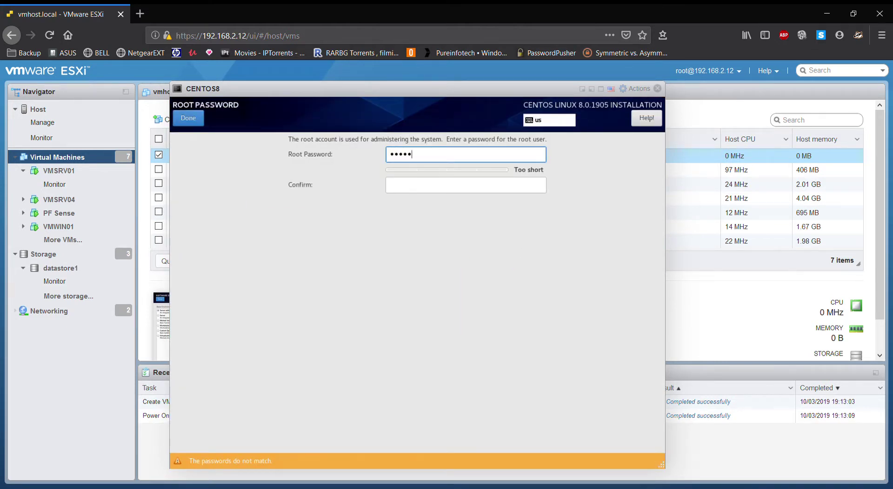
{"action": "type", "text": "*****"}
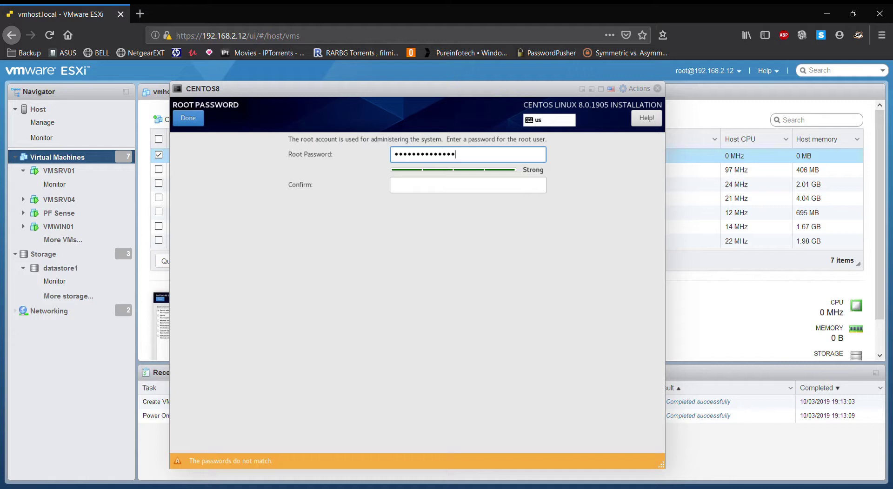
{"action": "key", "text": "Tab"}
{"action": "type", "text": "***********"}
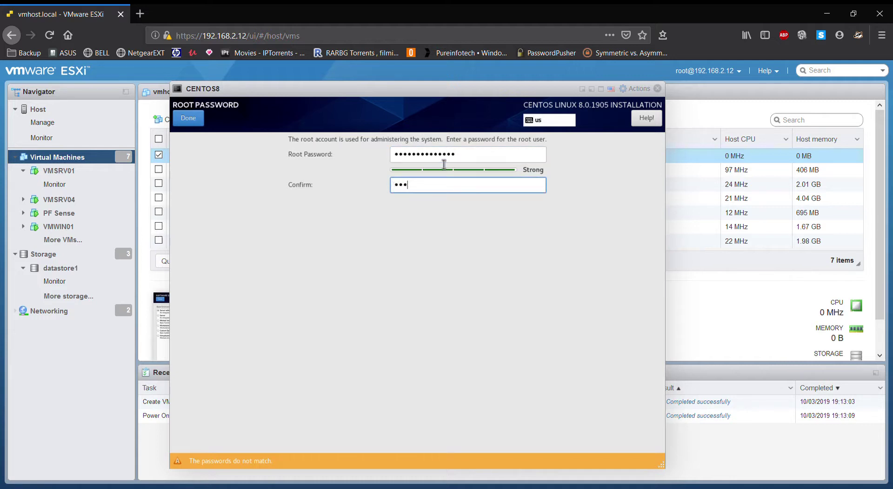
{"action": "type", "text": "****"}
{"action": "left_click", "coordinate": [188, 119]}
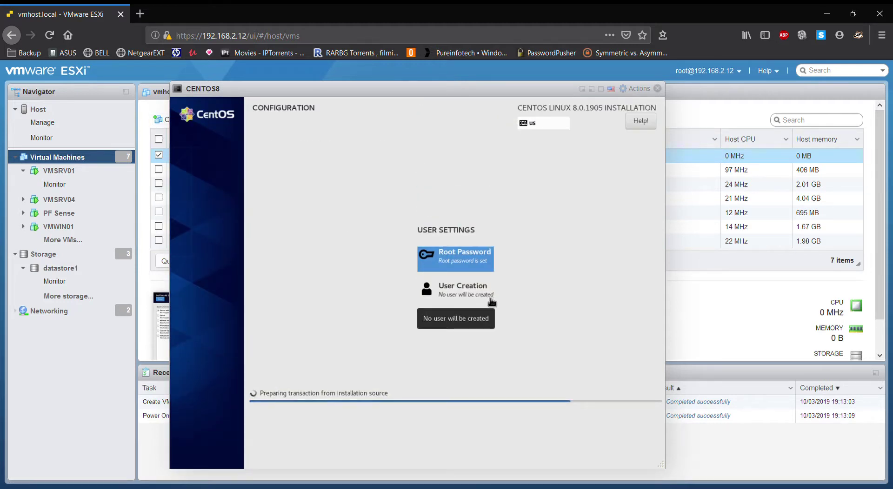
Leave the user creation form without adding a user and reboot the machine into the installed CentOS Linux
{"action": "left_click", "coordinate": [463, 300]}
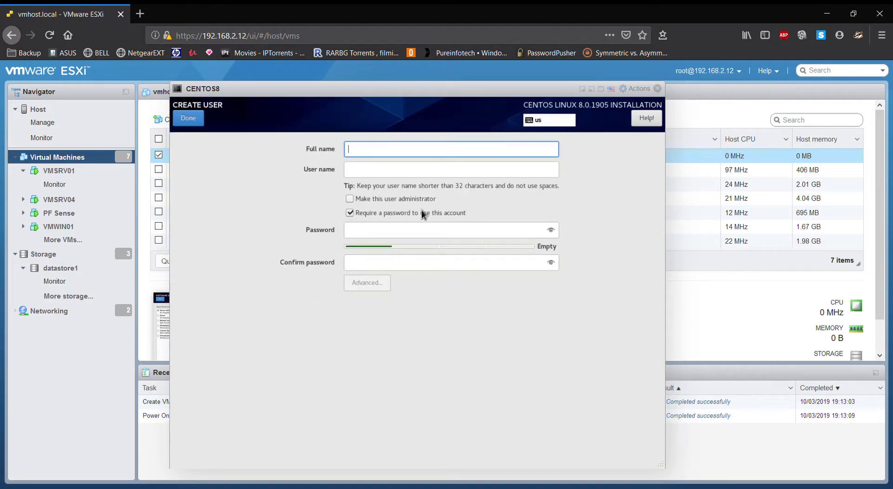
{"action": "left_click", "coordinate": [200, 120]}
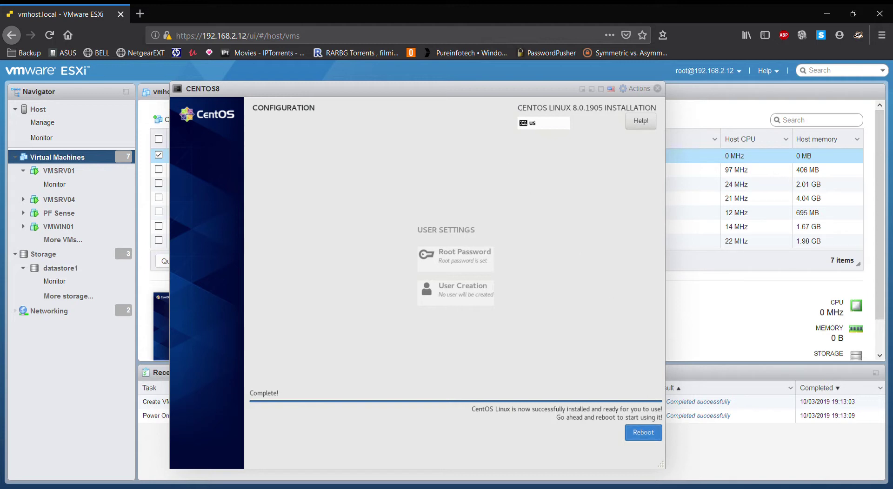
{"action": "left_click", "coordinate": [643, 433]}
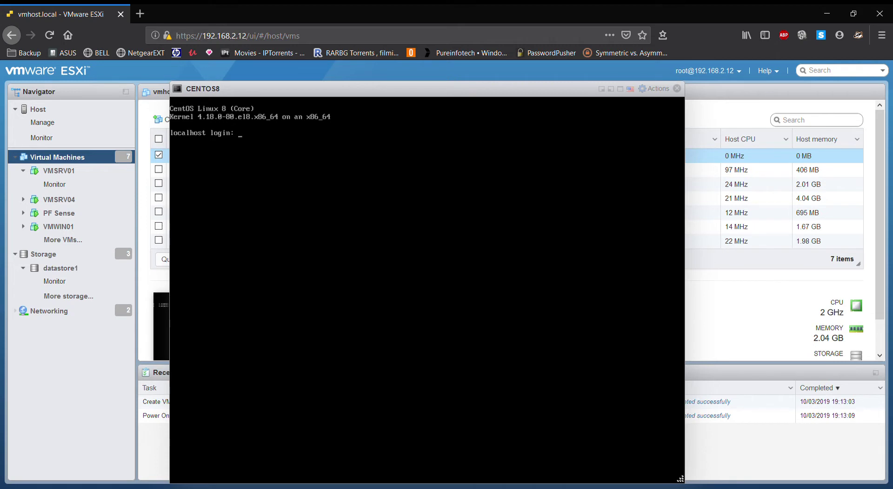
Log in to the CENTOS8 console as root with the root password
{"action": "type", "text": "oot"}
{"action": "key", "text": "Return"}
{"action": "key", "text": "Return"}
{"action": "key", "text": "Return"}
{"action": "key", "text": "Return"}
{"action": "key", "text": "Return"}
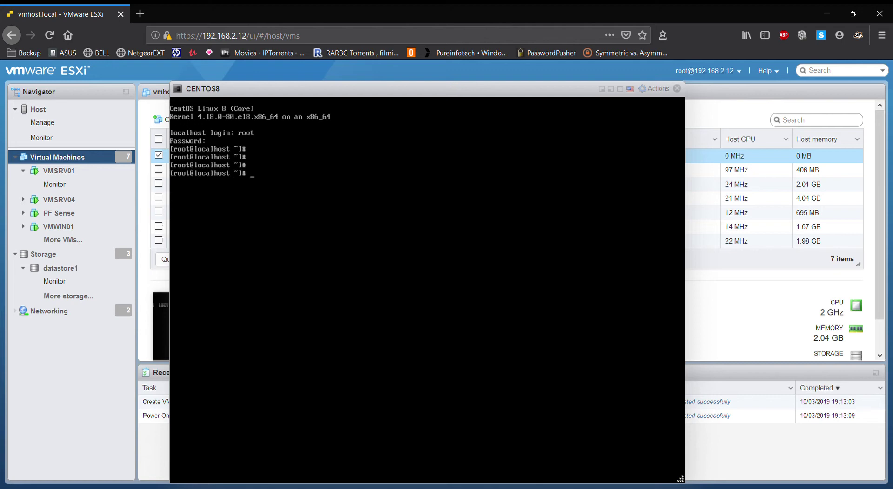
Display the installed release with cat /etc/system-release and exit the root session
{"action": "type", "text": "cat /etc/"}
{"action": "key", "text": "BackSpace"}
{"action": "key", "text": "BackSpace"}
{"action": "key", "text": "BackSpace"}
{"action": "key", "text": "BackSpace"}
{"action": "key", "text": "BackSpace"}
{"action": "key", "text": "BackSpace"}
{"action": "key", "text": "BackSpace"}
{"action": "key", "text": "BackSpace"}
{"action": "key", "text": "BackSpace"}
{"action": "type", "text": "cat /et"}
{"action": "type", "text": "tem-release"}
{"action": "key", "text": "Return"}
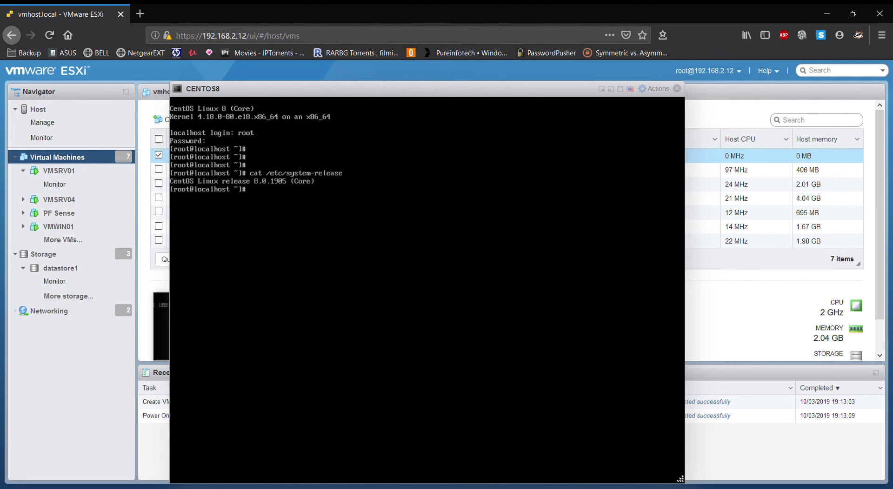
{"action": "type", "text": "exit"}
{"action": "key", "text": "Return"}
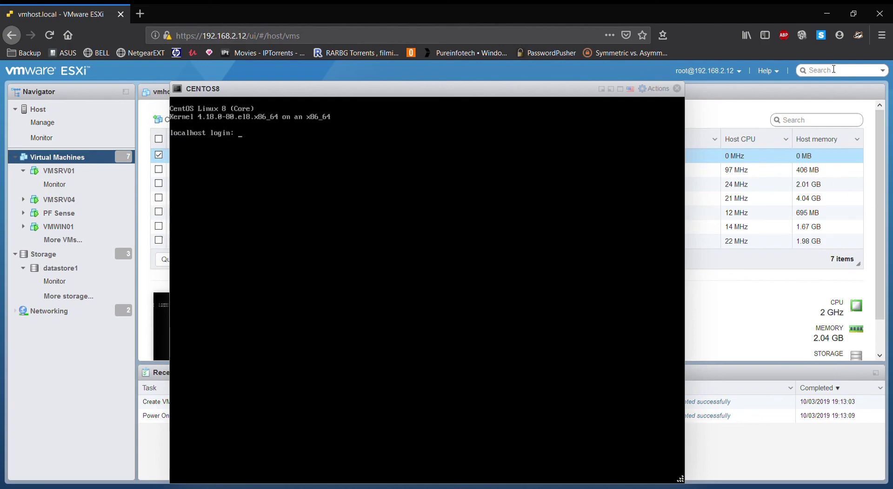